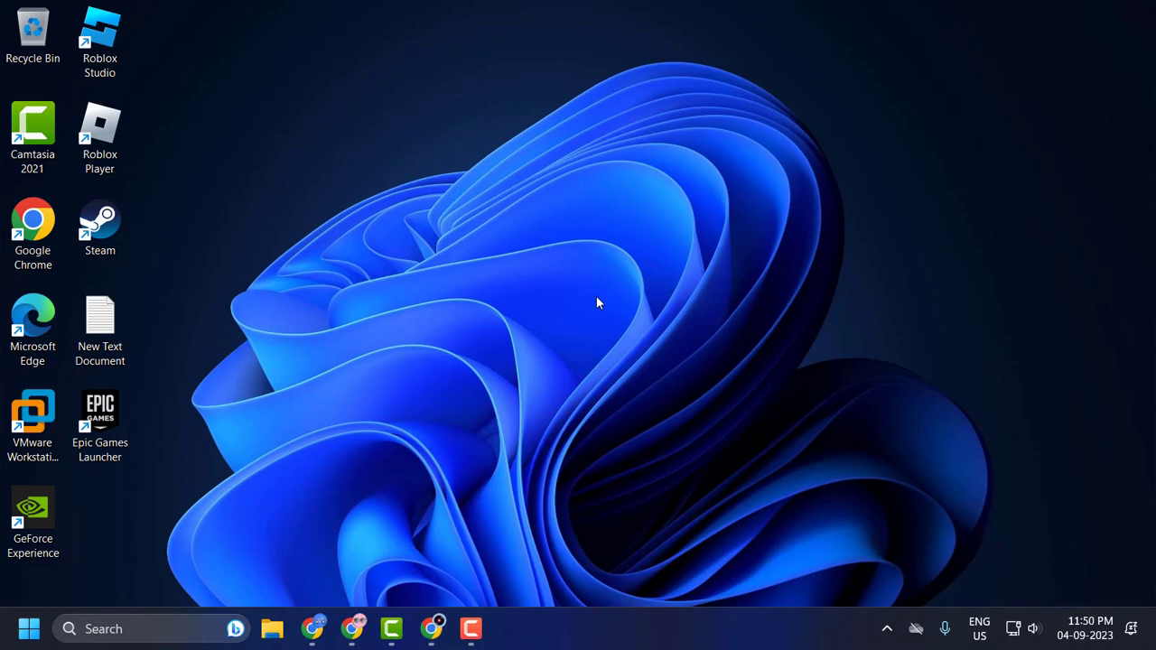
- From the Roblox site, reach the Arm Wrestle Simulator game page and view its page source
{"action": "left_click", "coordinate": [434, 628]}
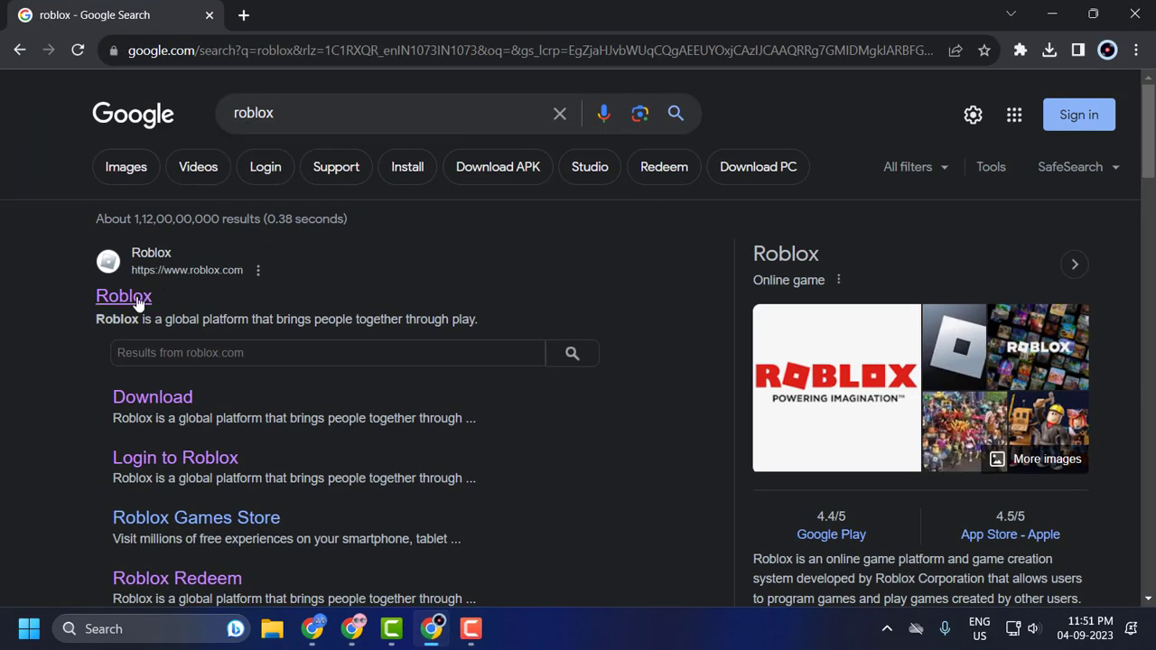
{"action": "left_click", "coordinate": [135, 296]}
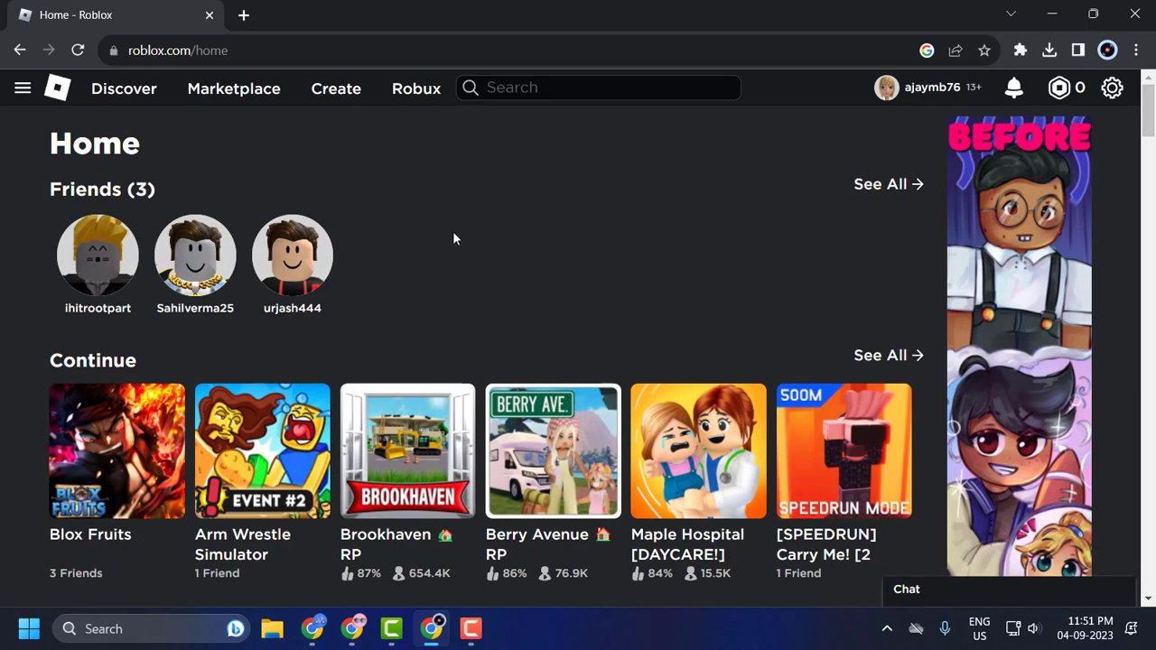
{"action": "left_click", "coordinate": [299, 443]}
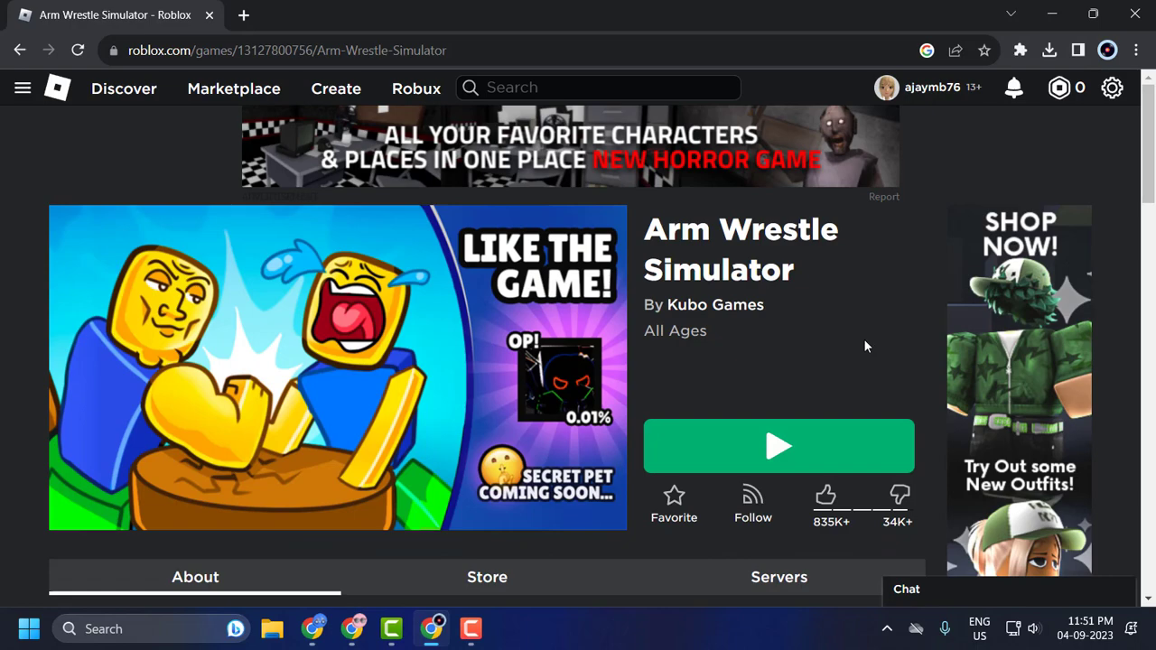
{"action": "right_click", "coordinate": [851, 311]}
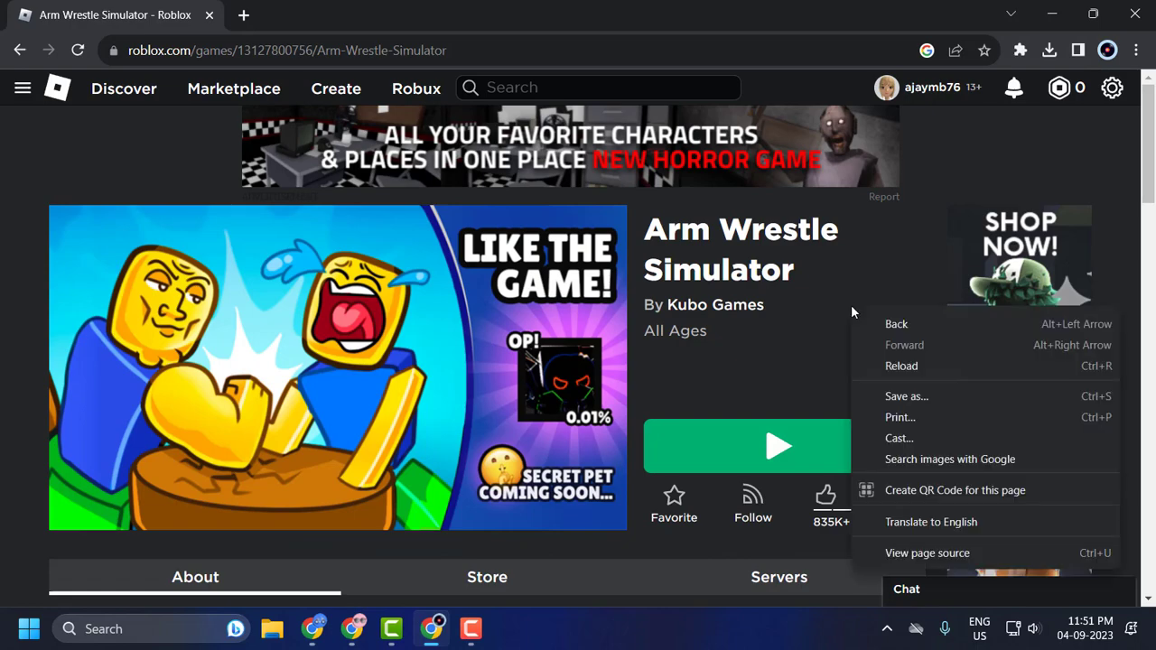
{"action": "left_click", "coordinate": [921, 552]}
{"action": "key", "text": "ctrl+f"}
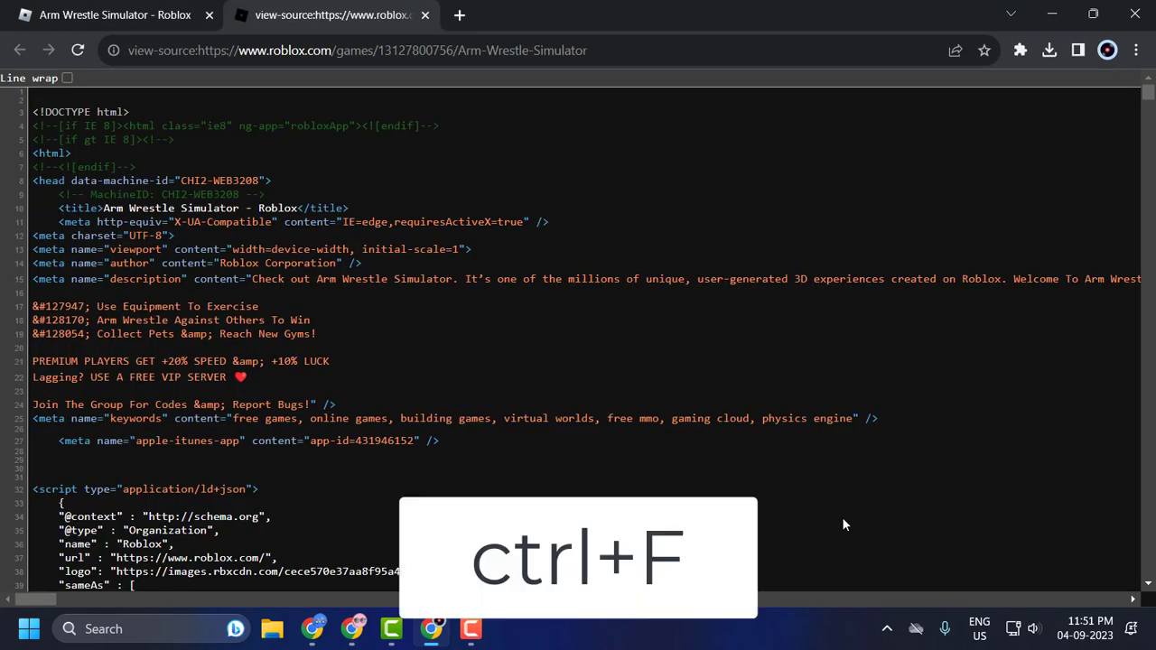
{"action": "key", "text": "ctrl+f"}
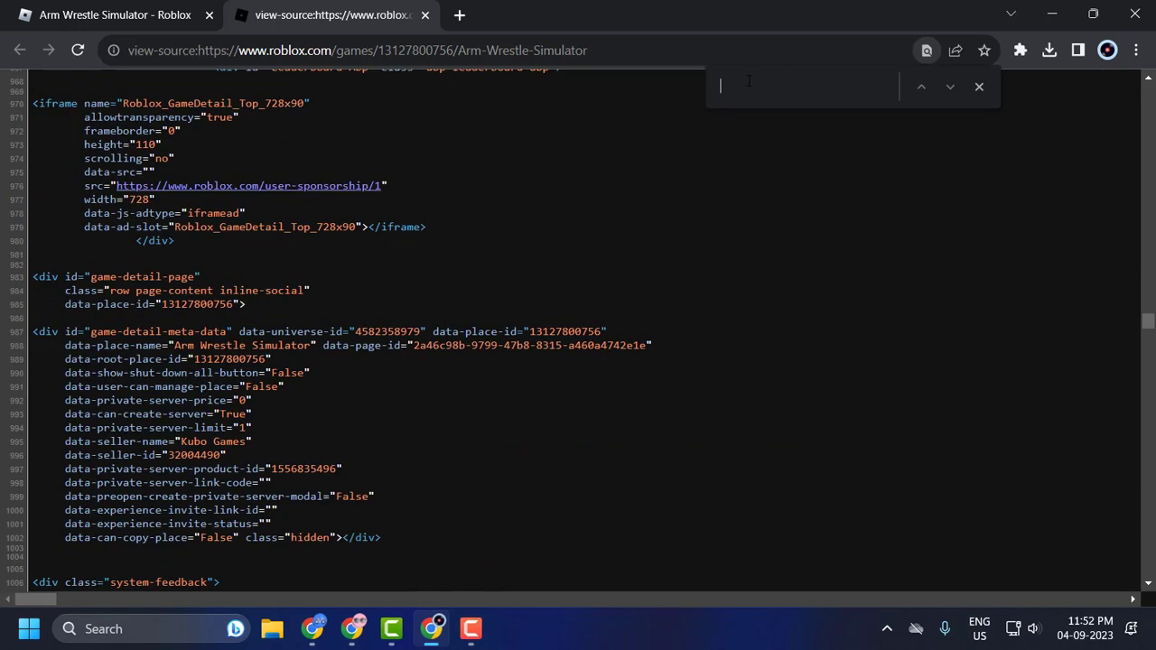
{"action": "type", "text": "u"}
{"action": "type", "text": "niverse-id"}
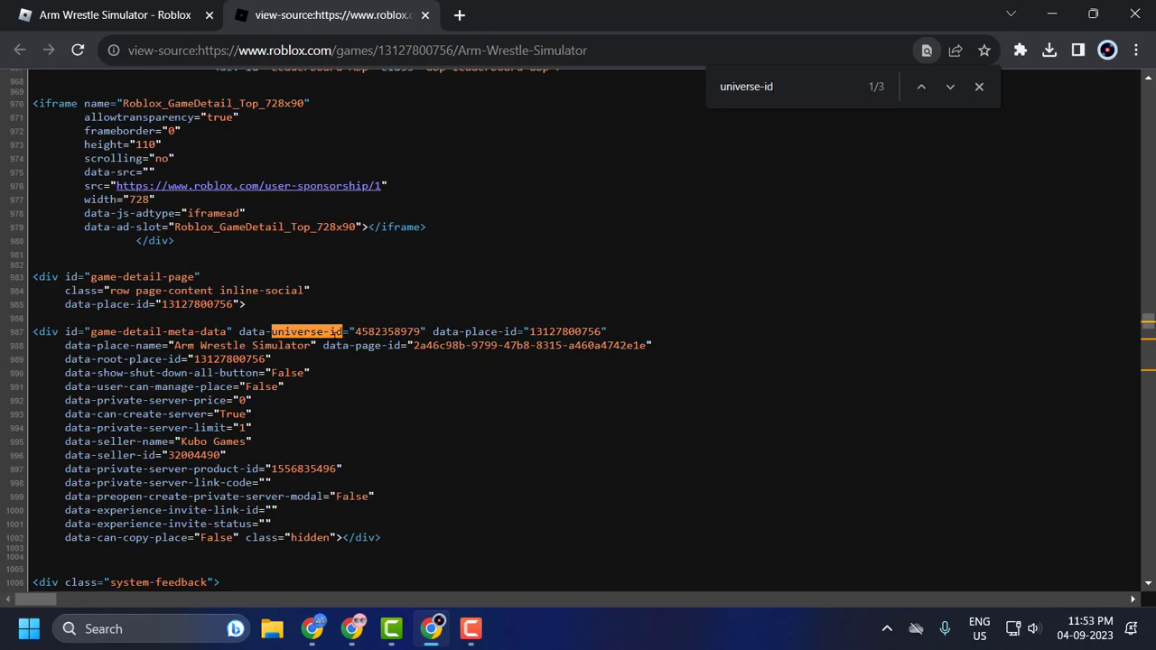
{"action": "left_click_drag", "start_coordinate": [355, 331], "coordinate": [420, 331]}
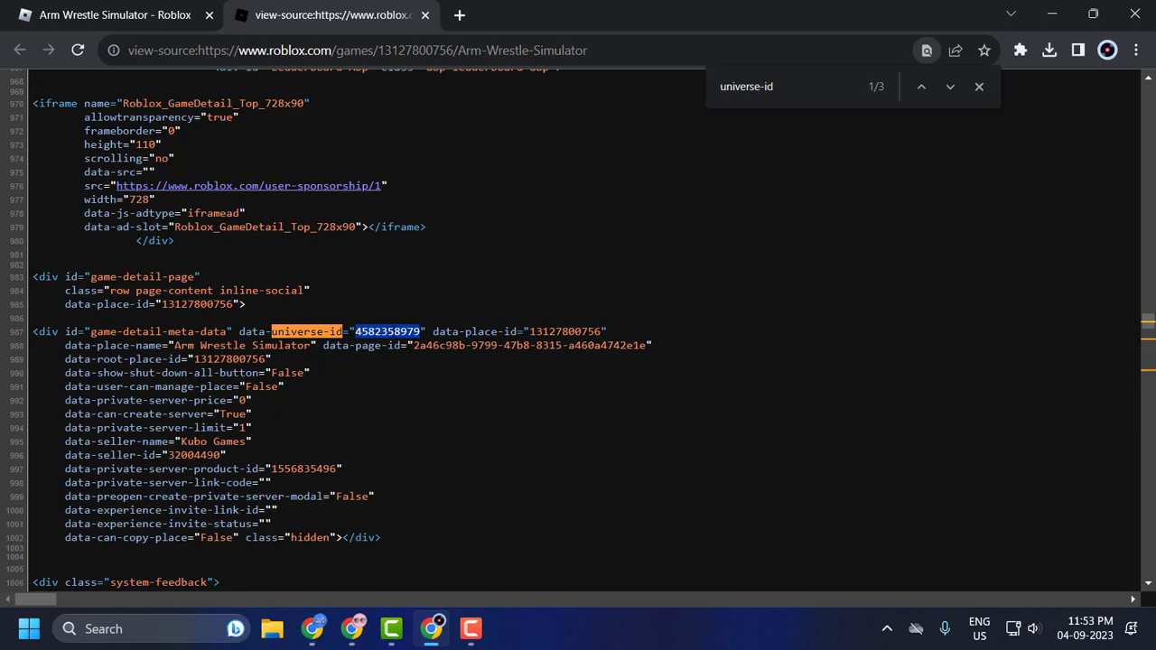
{"action": "right_click", "coordinate": [397, 336]}
{"action": "key", "text": "Escape"}
{"action": "left_click_drag", "start_coordinate": [354, 331], "coordinate": [419, 332]}
{"action": "right_click", "coordinate": [418, 332]}
{"action": "left_click", "coordinate": [456, 347]}
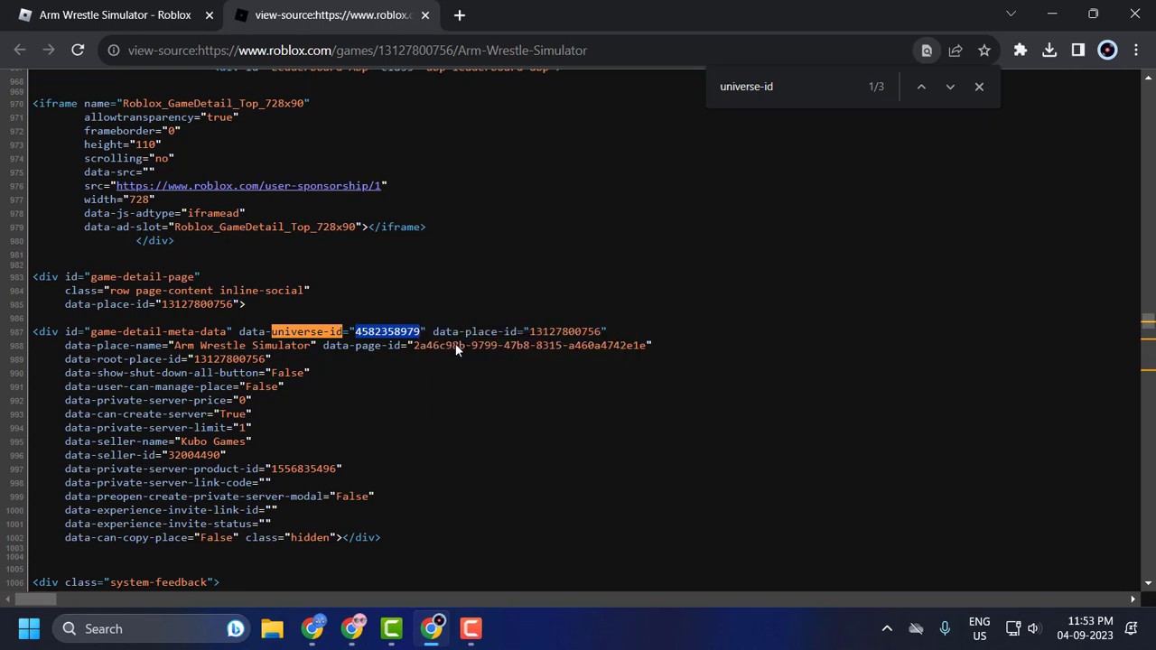